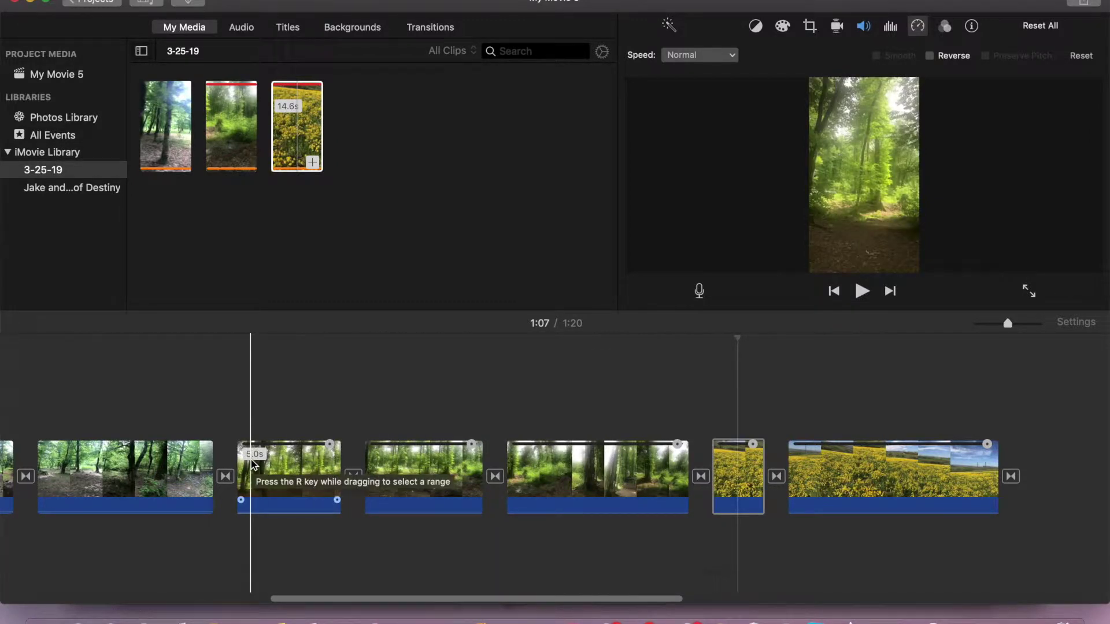
Select the long yellow field clip at the end of the timeline
left_click(857, 457)
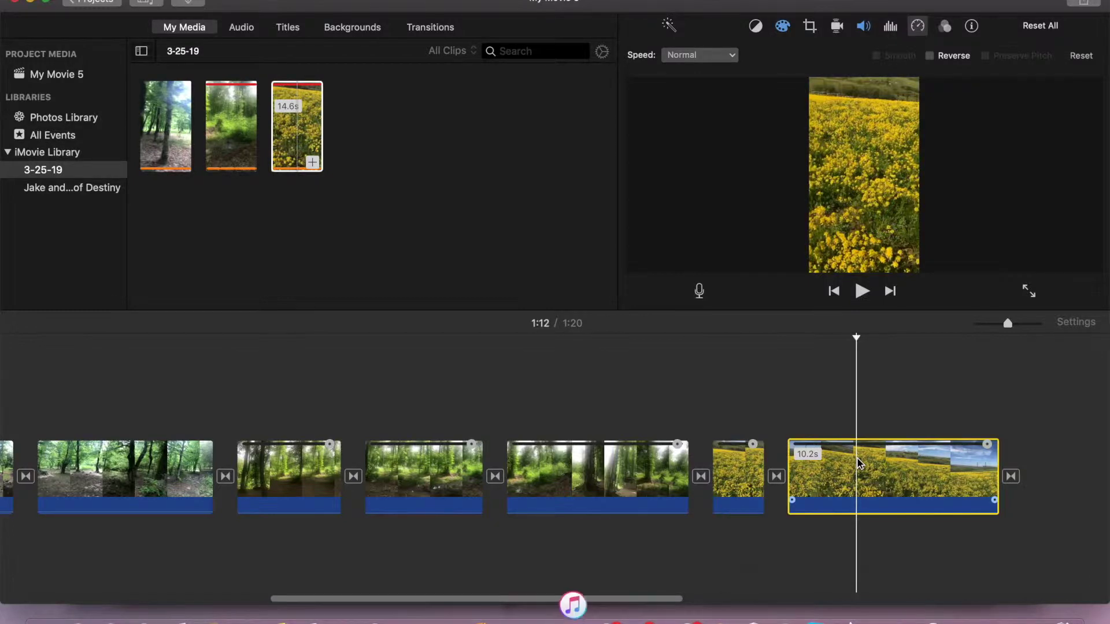
left_click(732, 468)
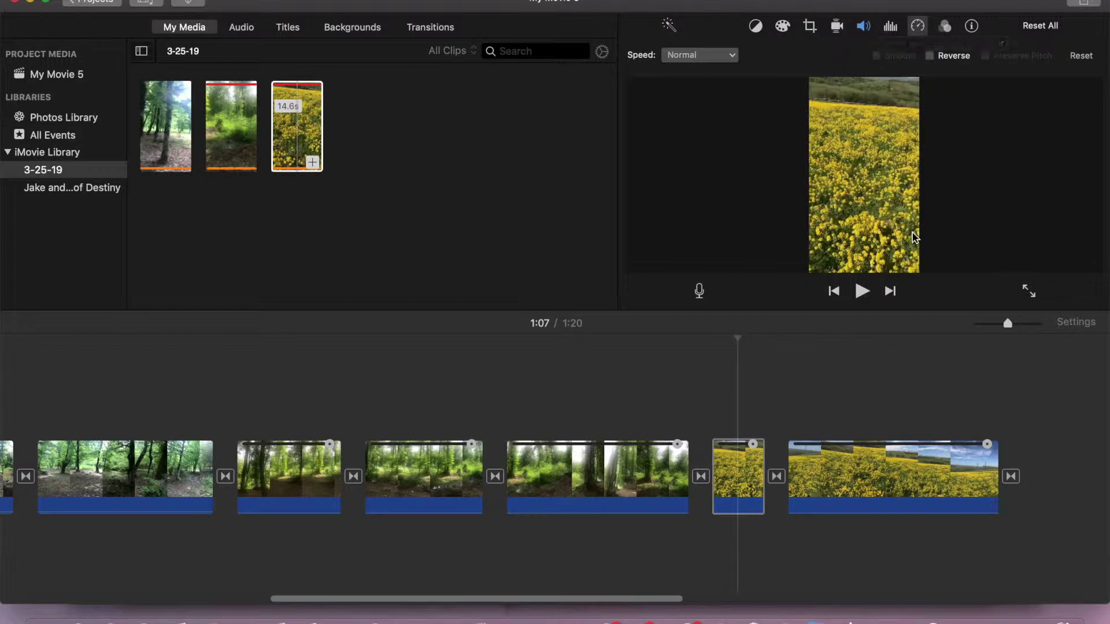
left_click(833, 469)
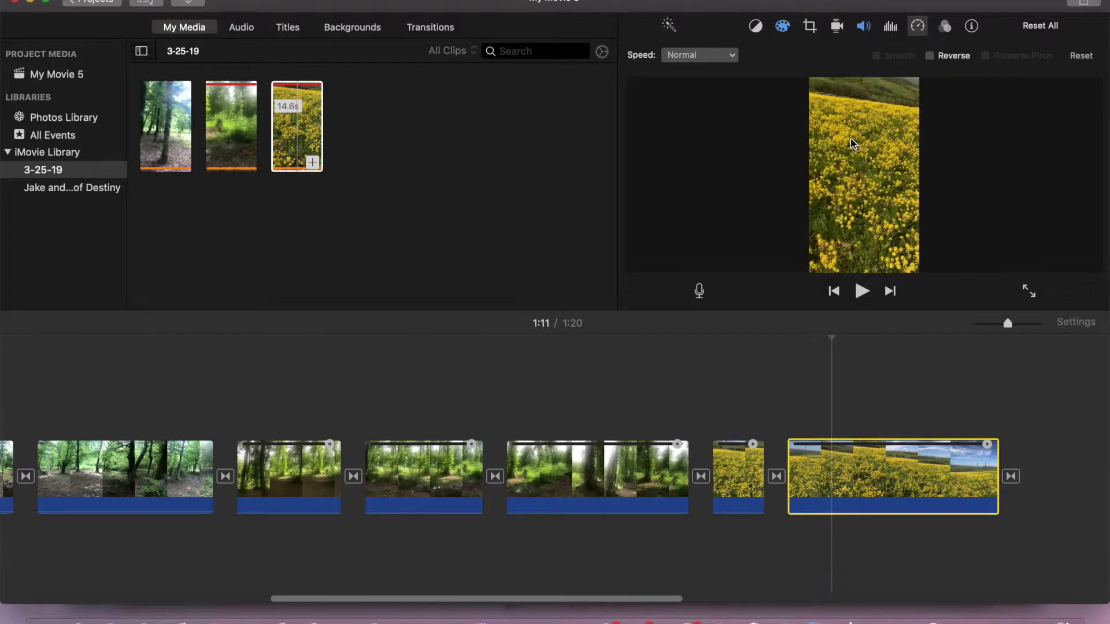
Raise the yellow field clip's exposure and warm its colour temperature
left_click(785, 27)
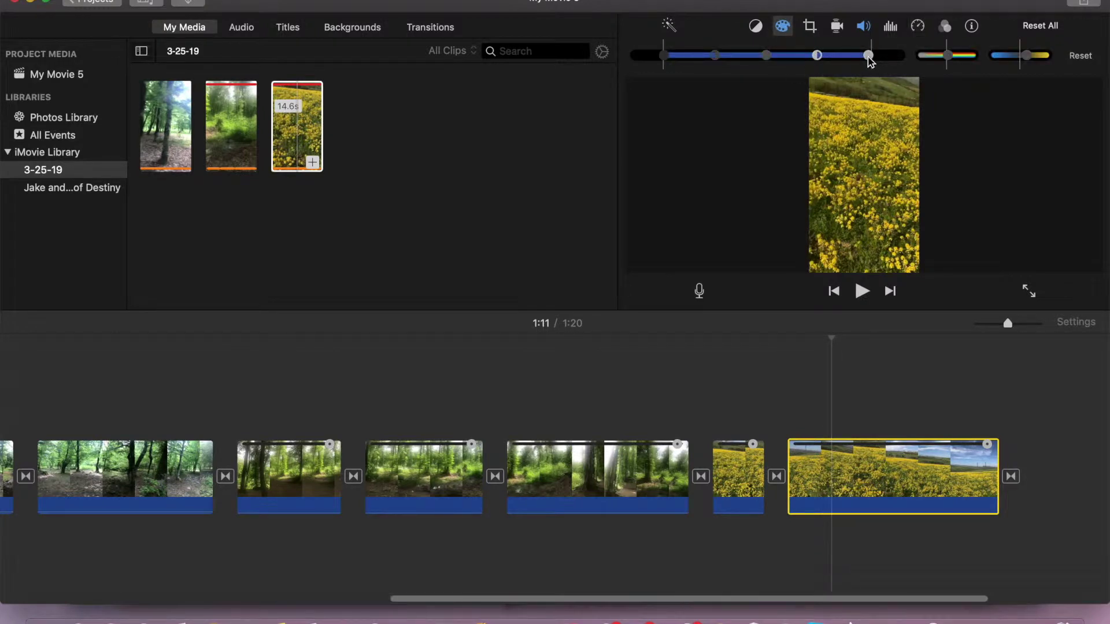
left_click_drag(869, 57, 961, 55)
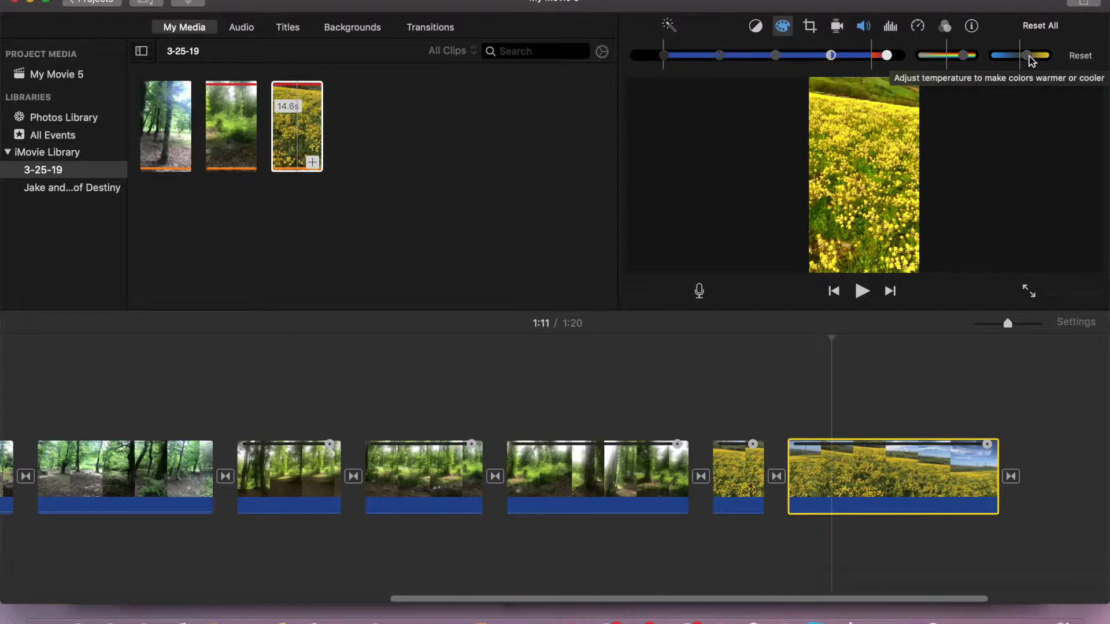
mouse_move(1029, 56)
left_mouse_down()
mouse_move(1011, 58)
mouse_move(1038, 62)
left_mouse_up()
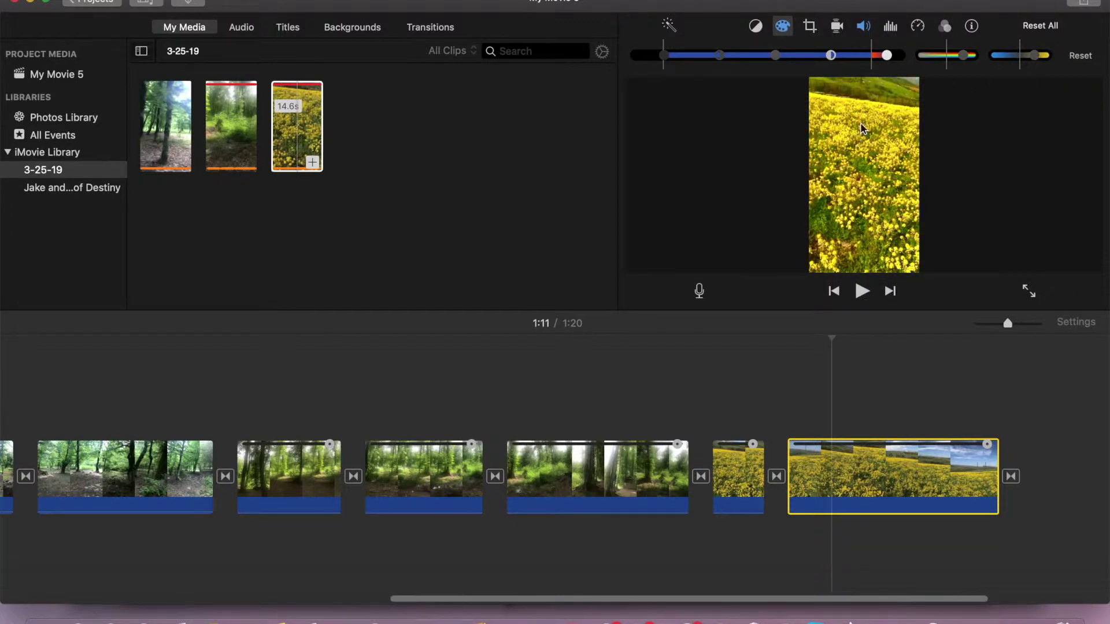
left_click(919, 28)
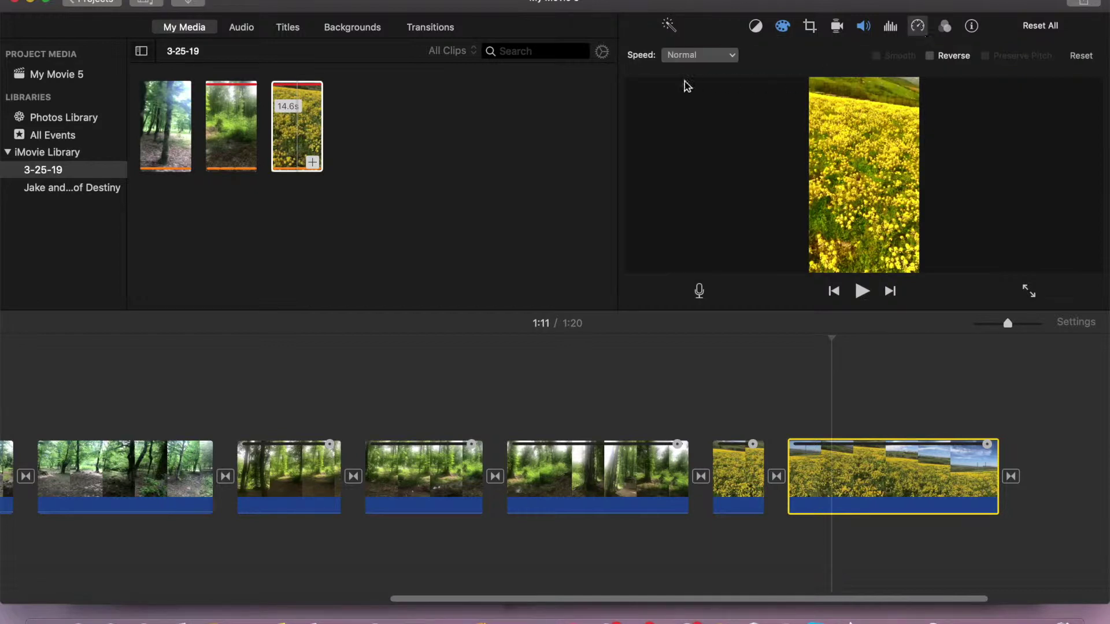
Set the yellow field clip's speed to Slow (10%), stretching it to 21.9s
left_click(695, 55)
left_click(704, 90)
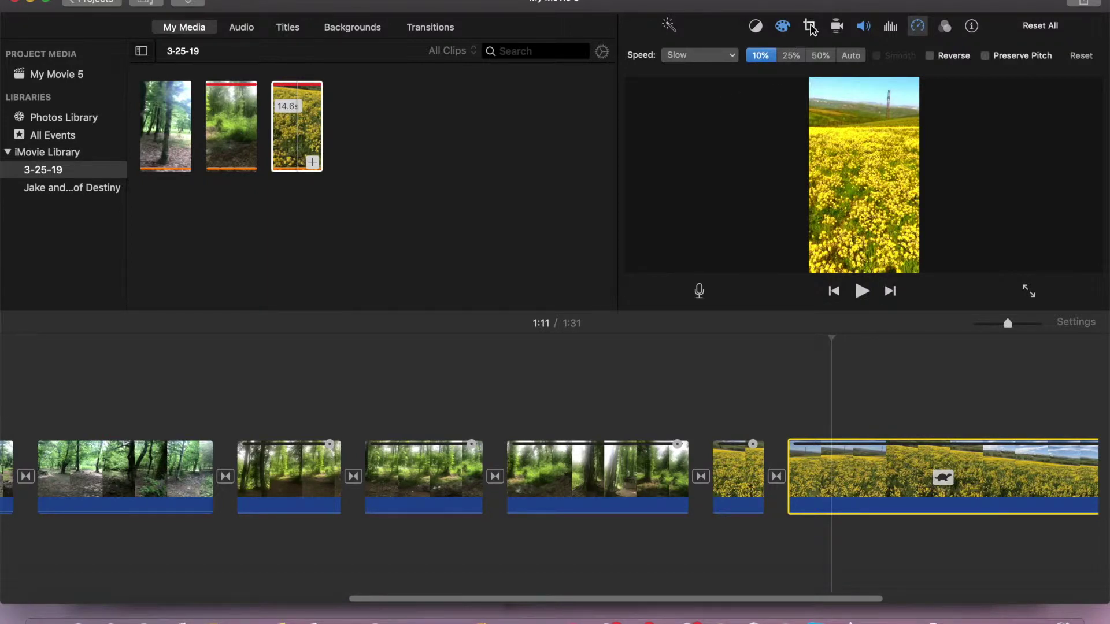
left_click(895, 28)
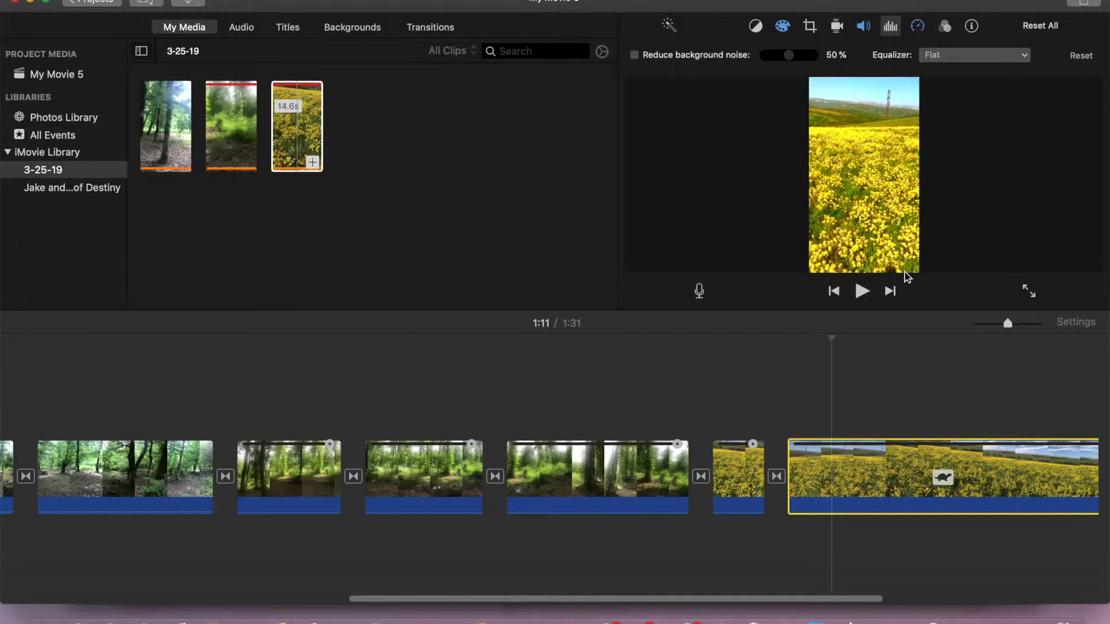
Play back the slowed yellow field clip from partway through to check it
left_click(828, 474)
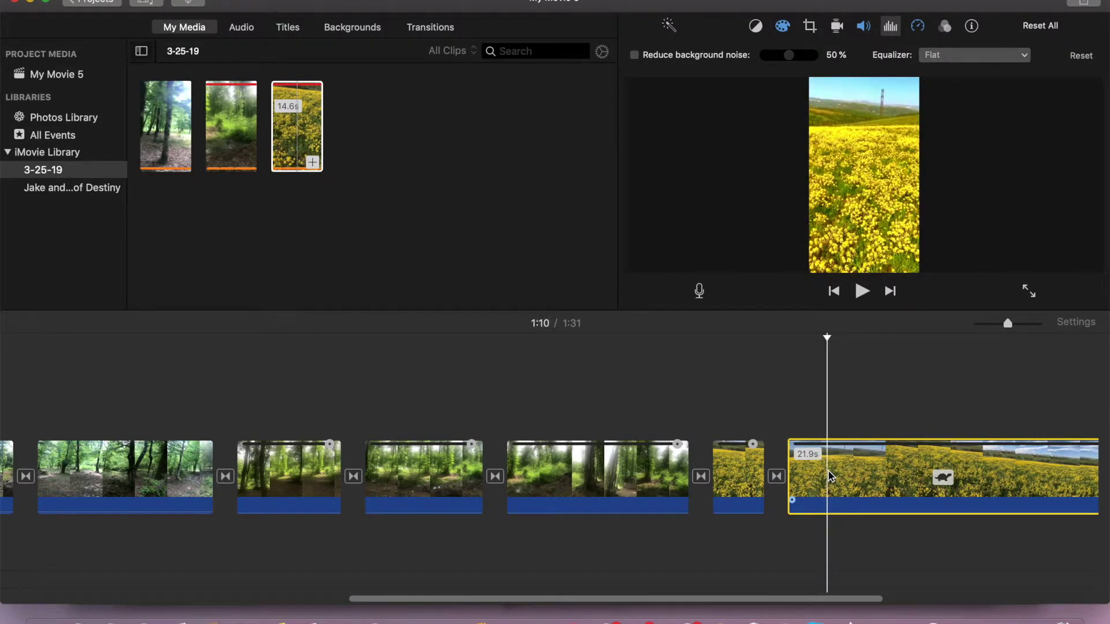
left_click(851, 477)
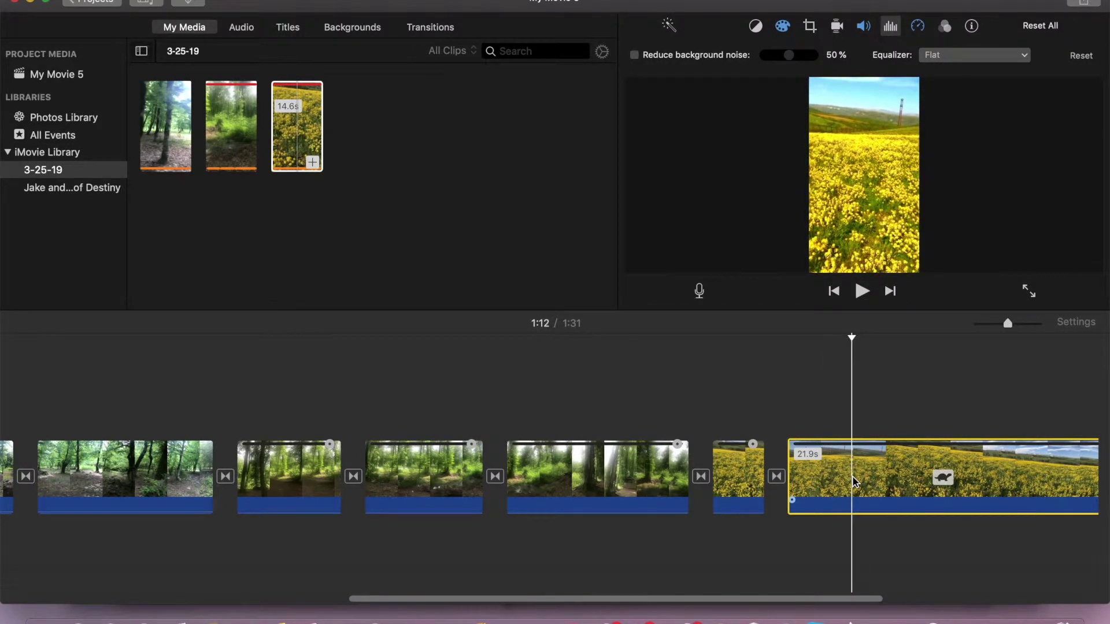
left_click(811, 477)
key("space")
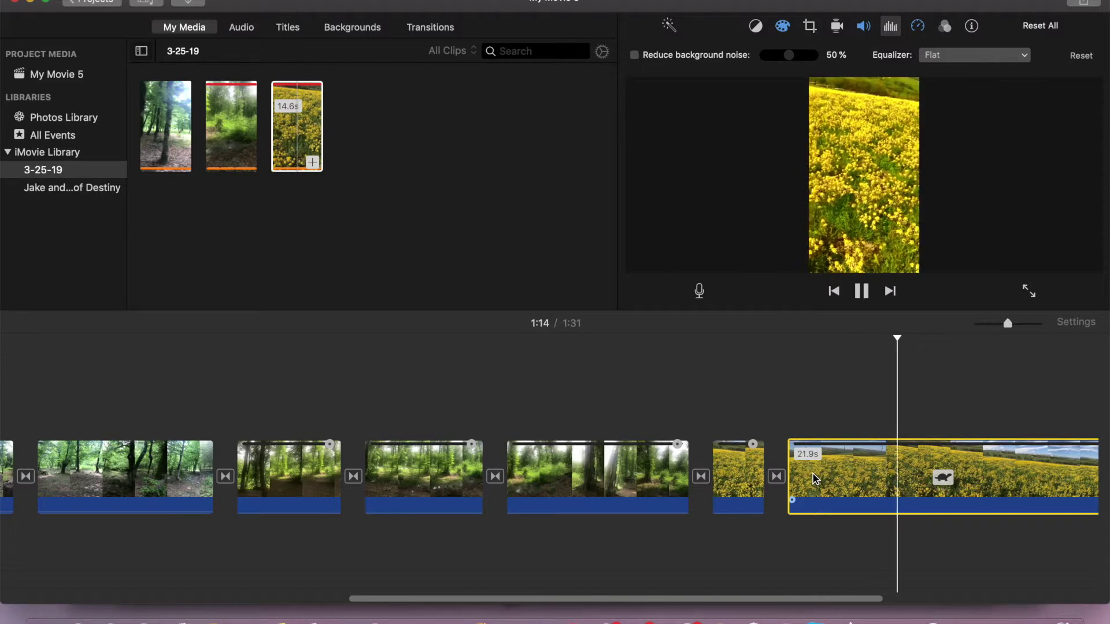
Stop playback and select the slowed yellow field clip as the adjustment source
left_click(738, 482)
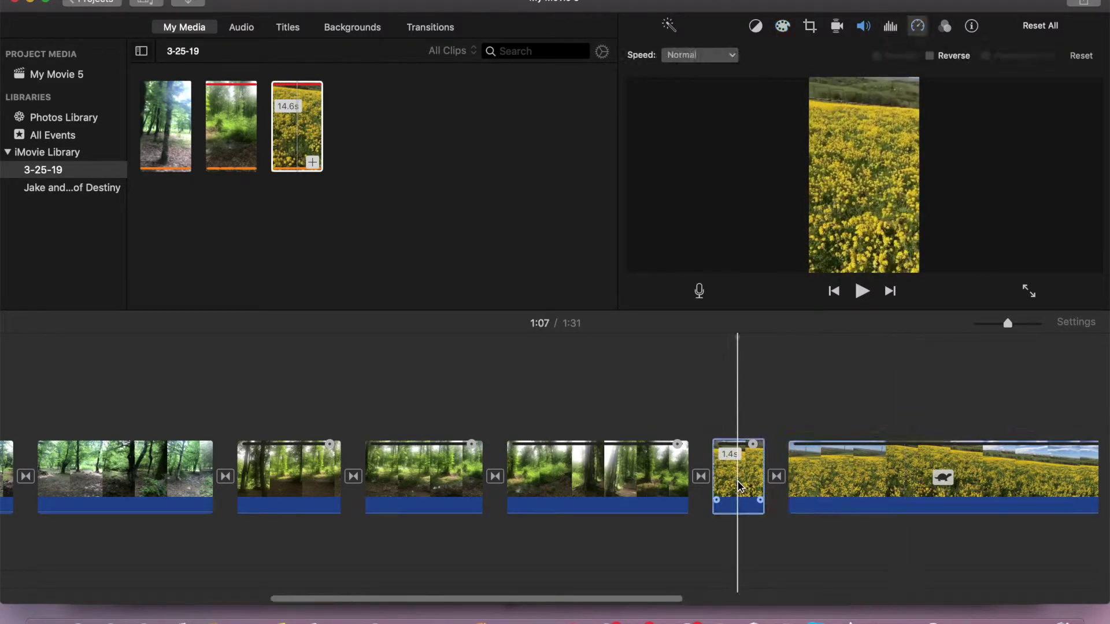
left_click(588, 468)
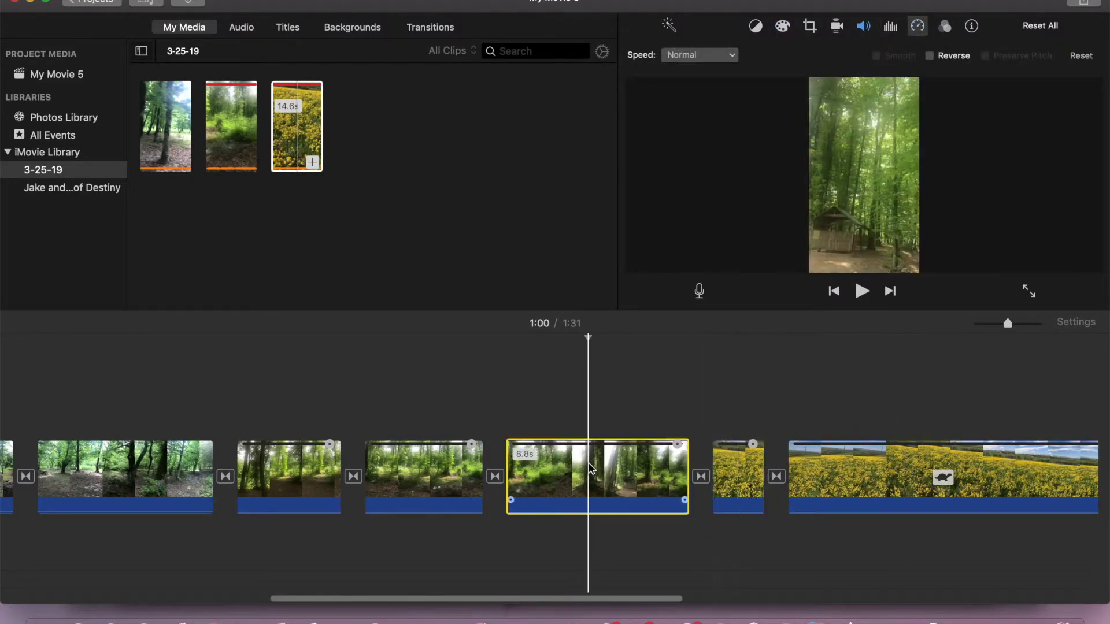
left_click(431, 457)
left_click(322, 459)
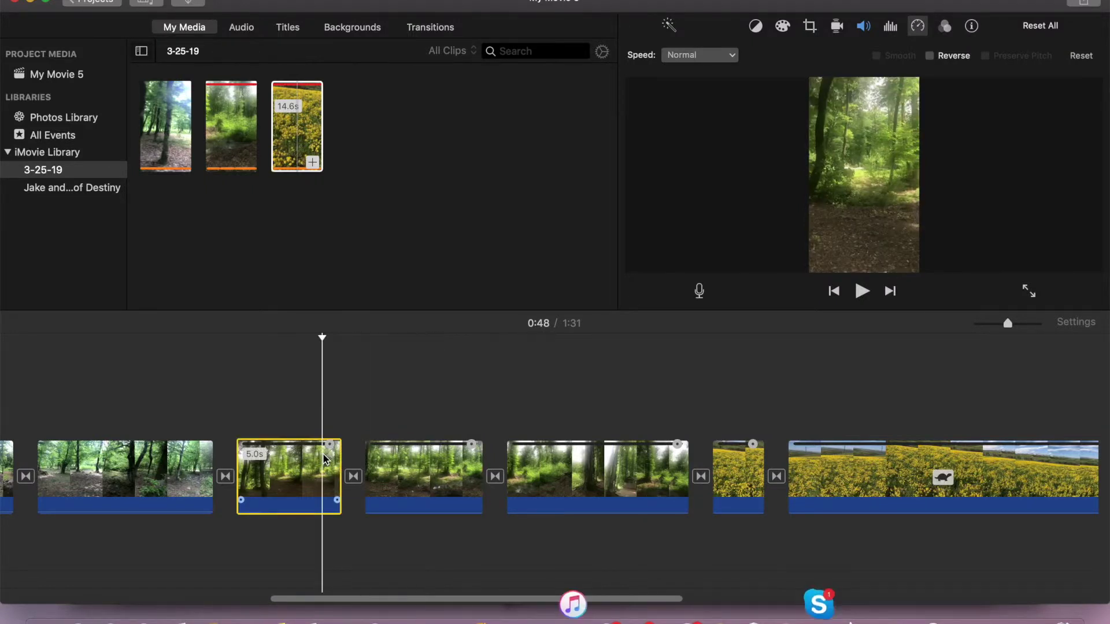
left_click(743, 463, "shift")
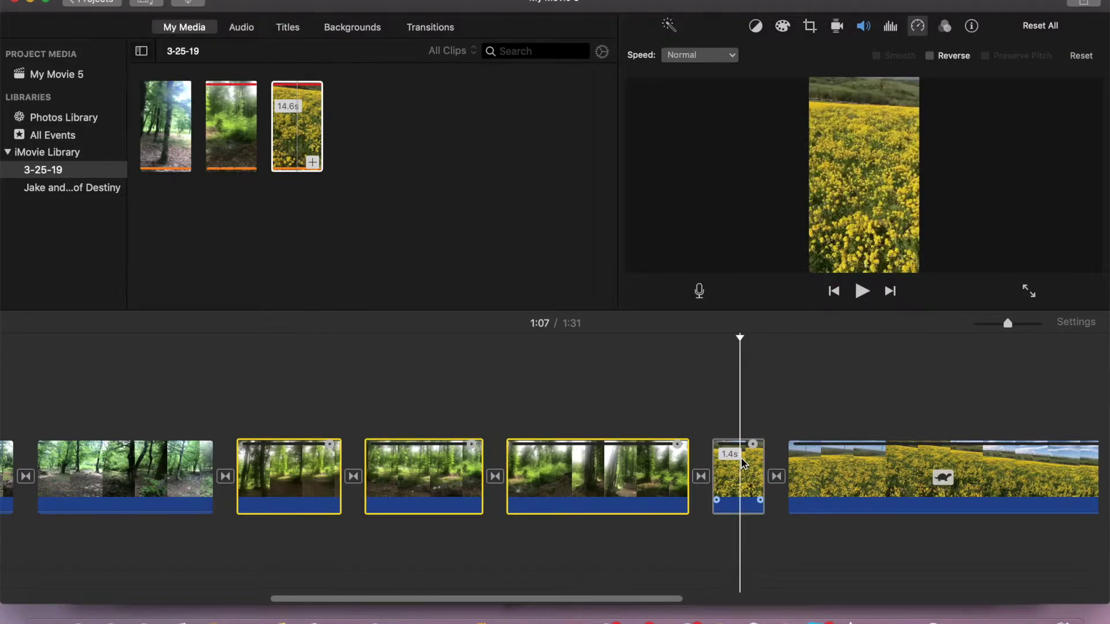
left_click(816, 477)
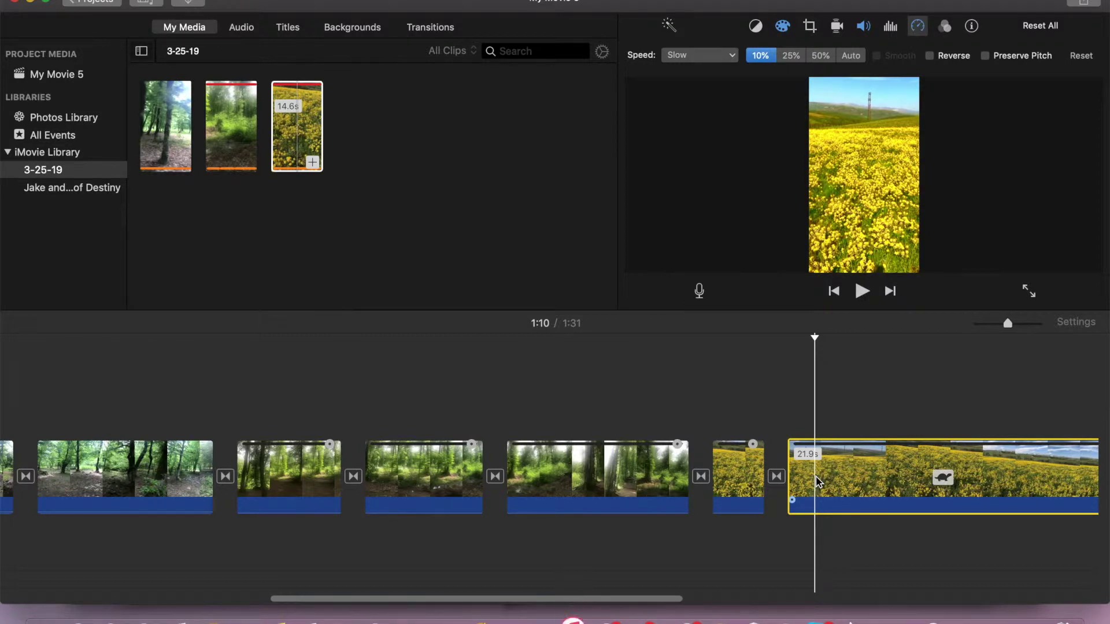
Select the four forest clips (8.8s, 5.7s, 5.0s, 8.5s) and bring up the Edit menu
left_click(747, 478)
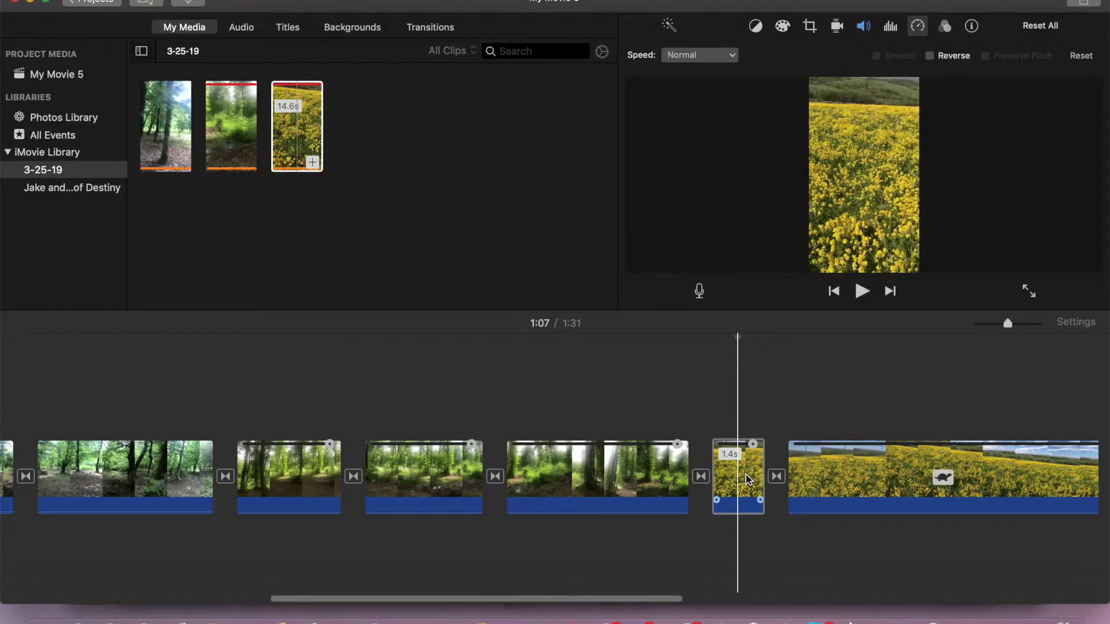
left_click(653, 473)
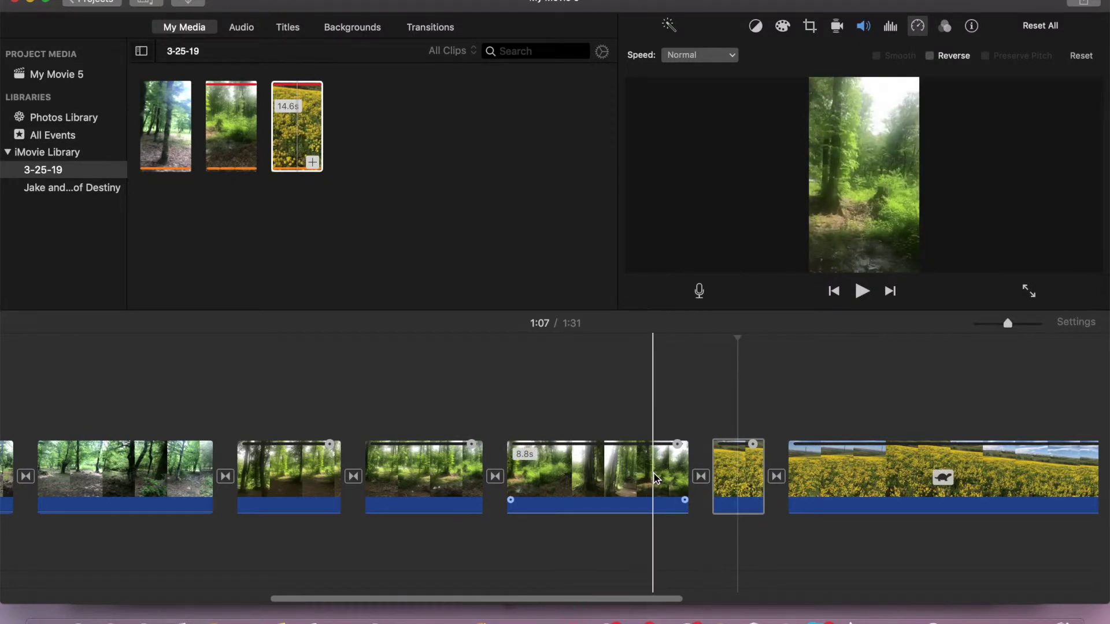
left_click(653, 473)
left_click(441, 480, "super")
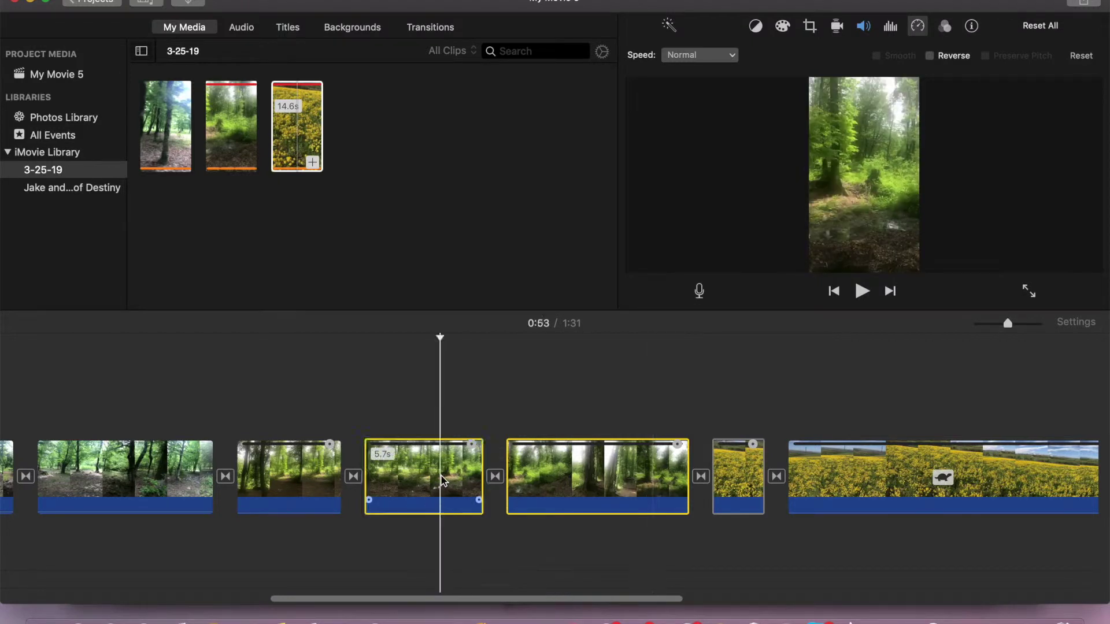
left_click(273, 475, "super")
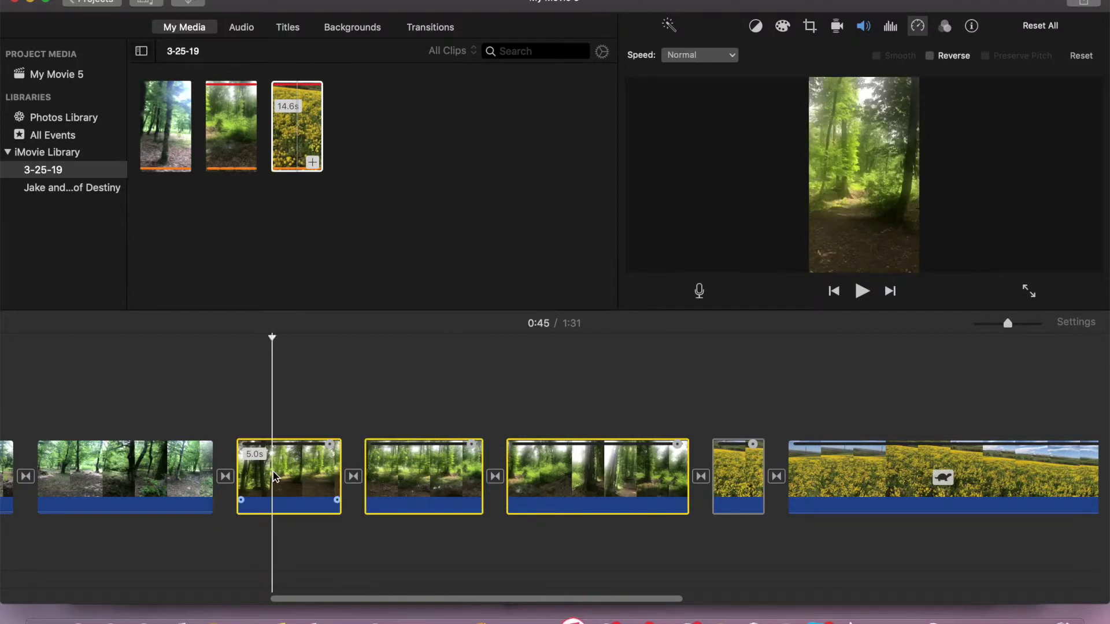
left_click(178, 463, "super")
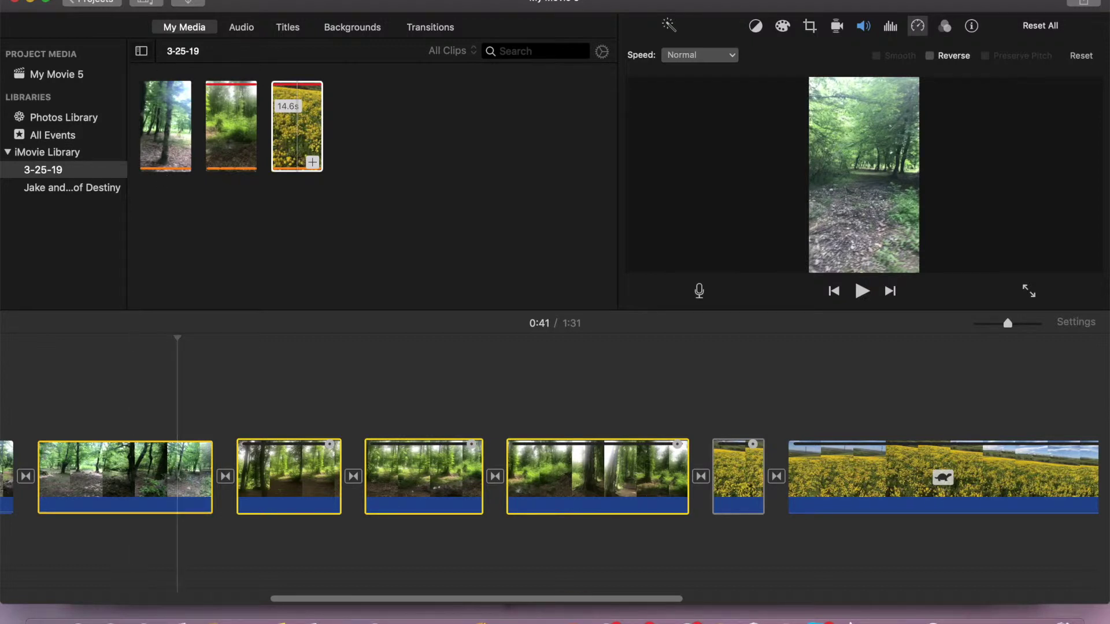
left_click(132, 0)
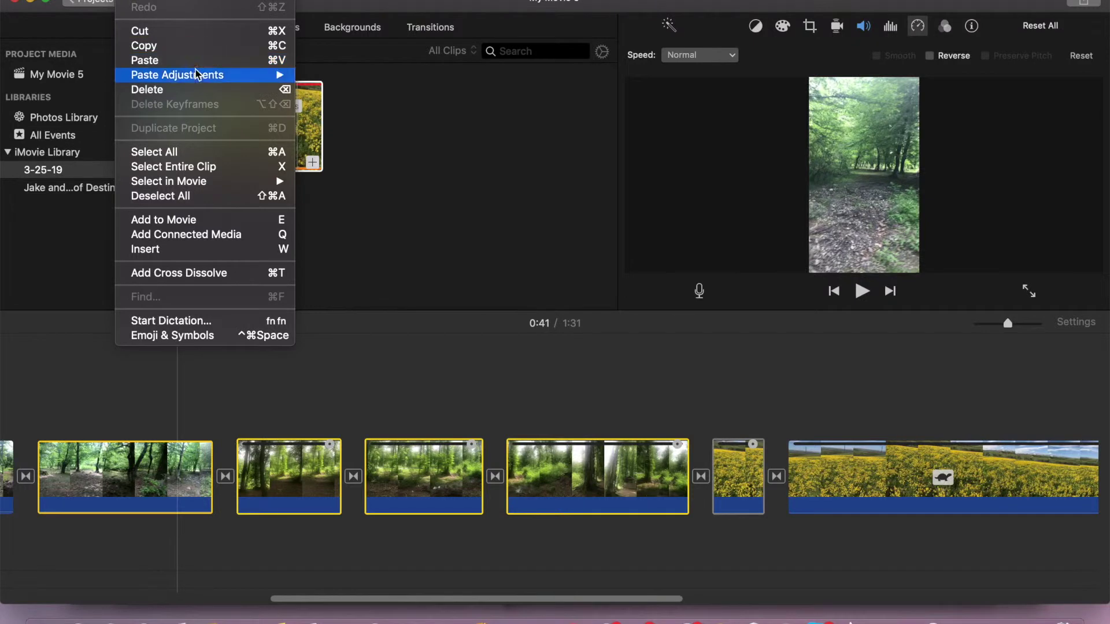
Apply Paste Adjustments > All to the four forest clips, making the movie 2:06
mouse_move(200, 75)
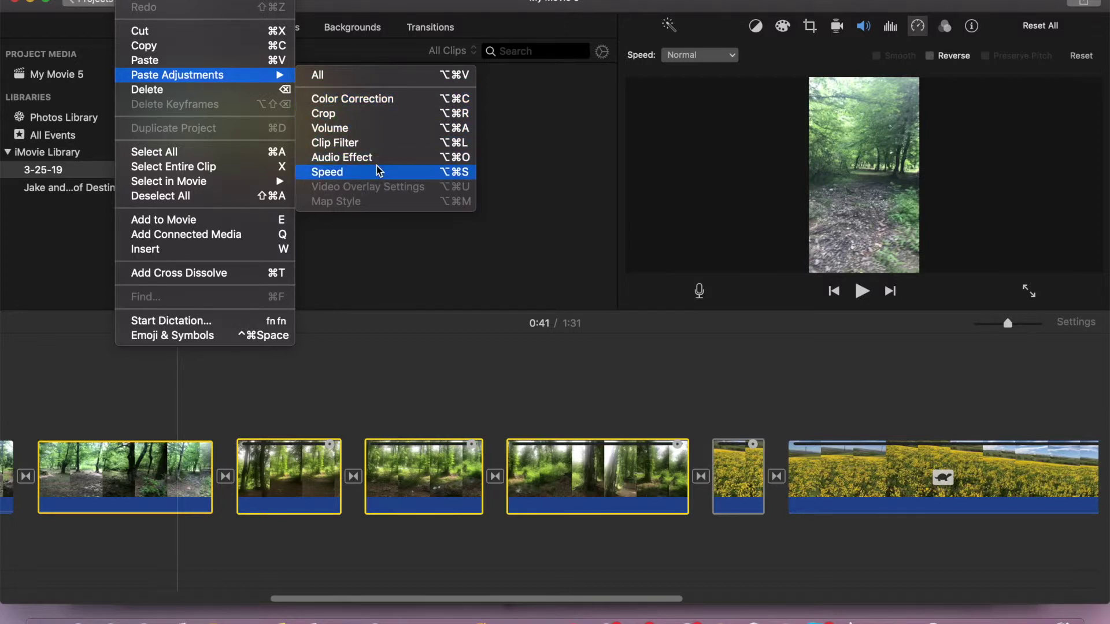
left_click(378, 79)
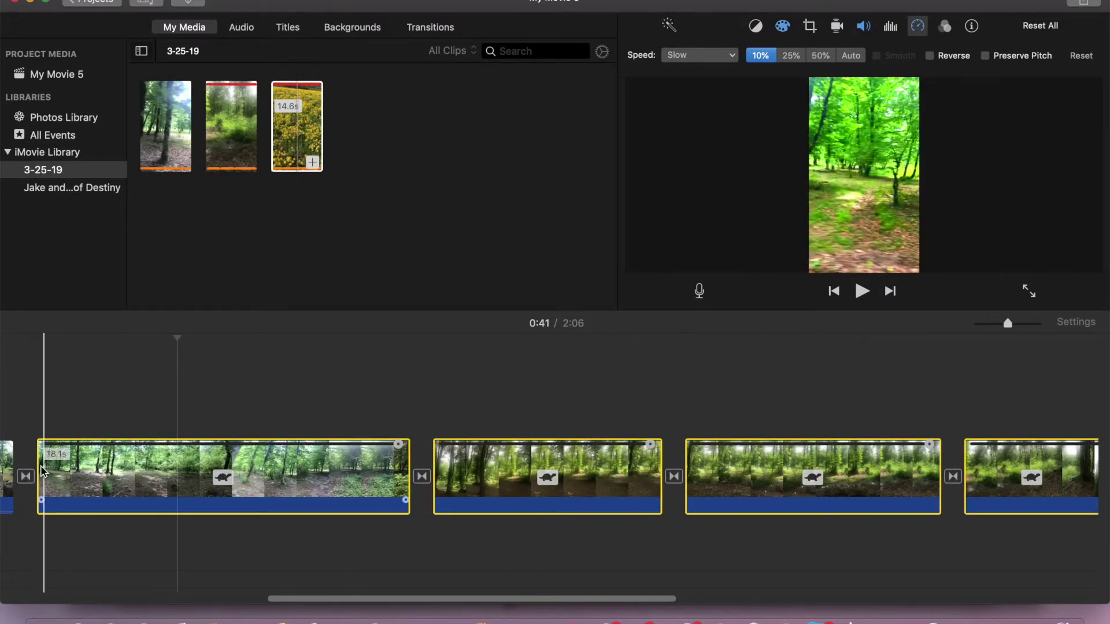
key("super+shift+a")
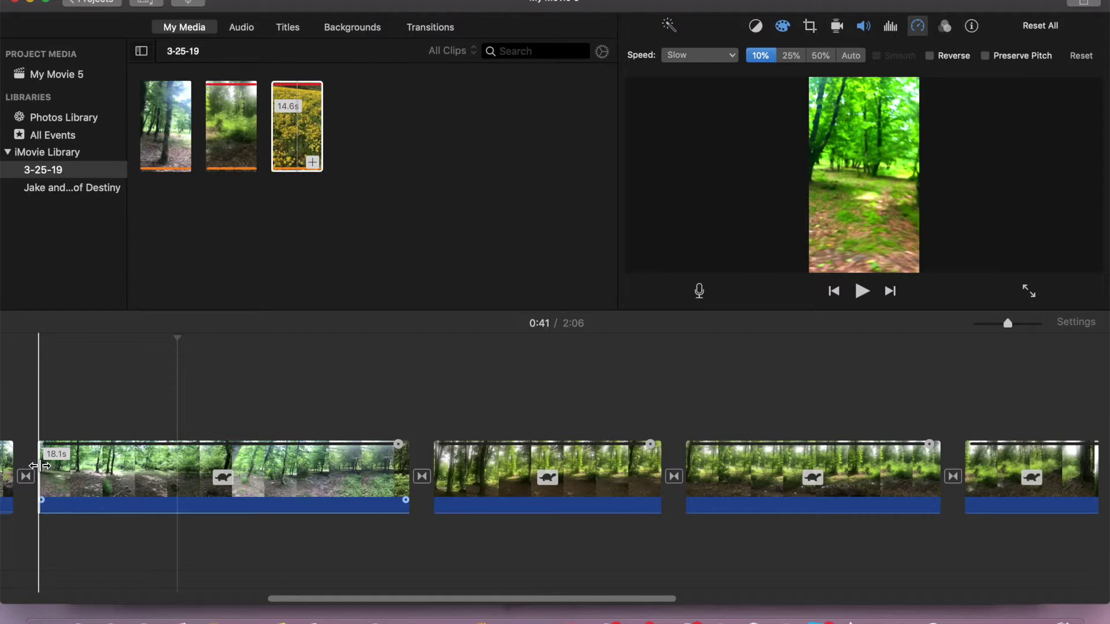
key("space")
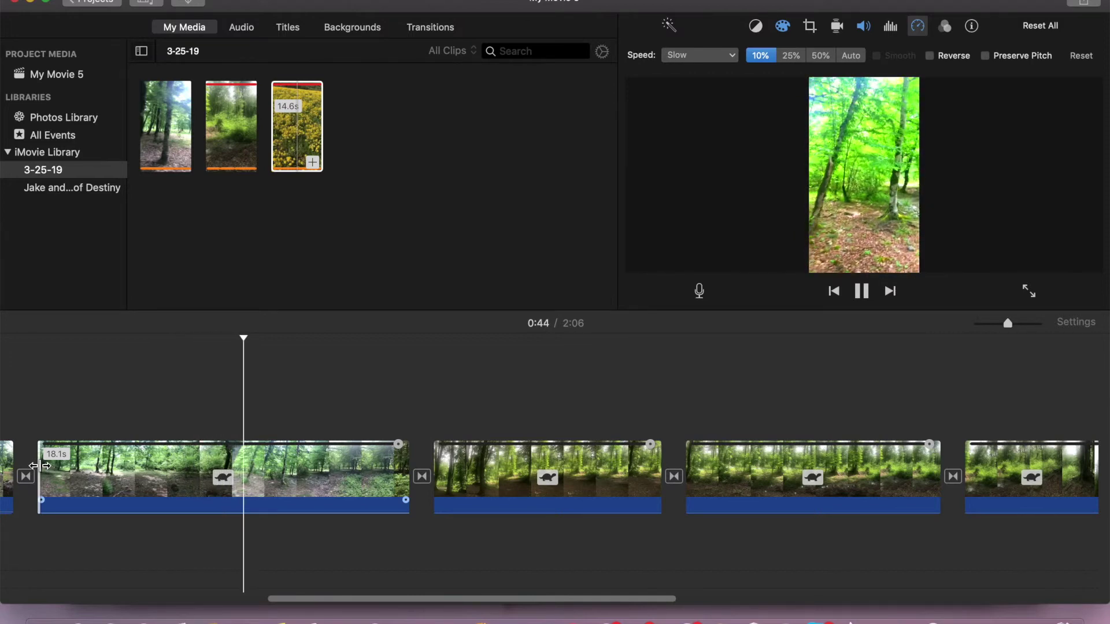
left_click(444, 482)
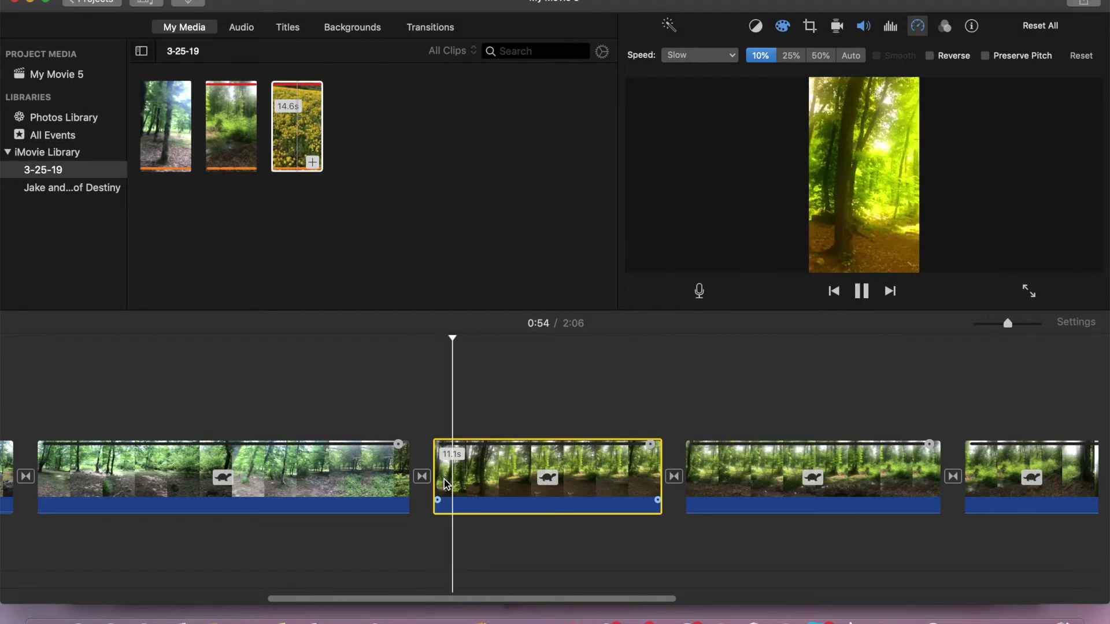